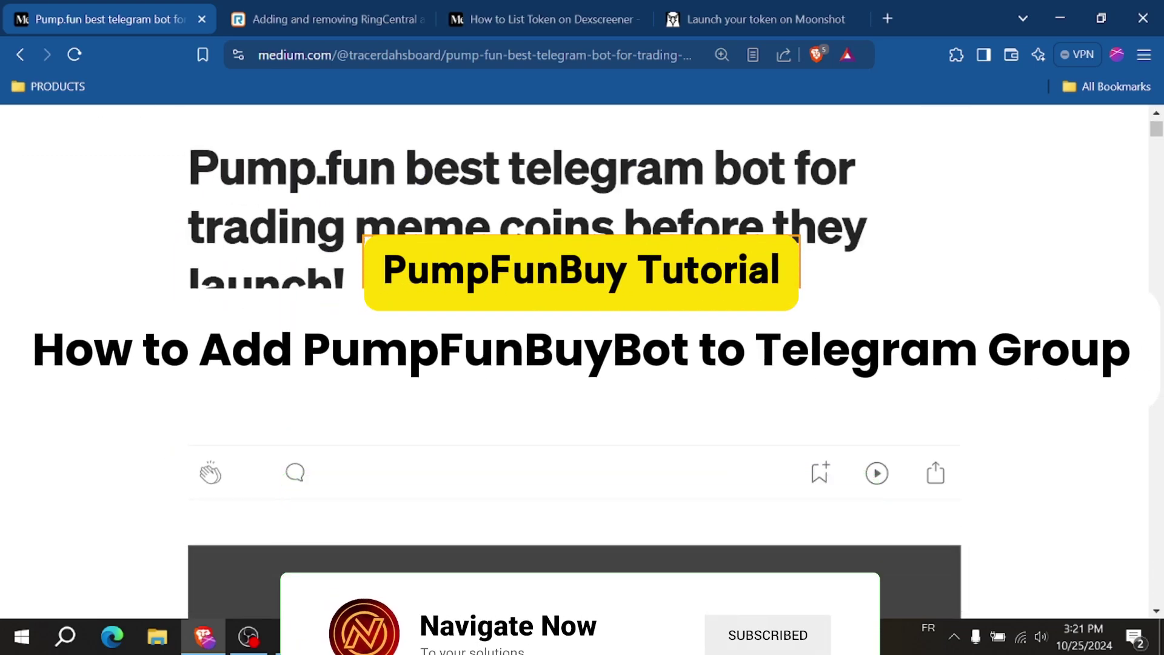
scroll(582, 364, "down", 1)
scroll(582, 363, "down", 2)
scroll(583, 365, "down", 2)
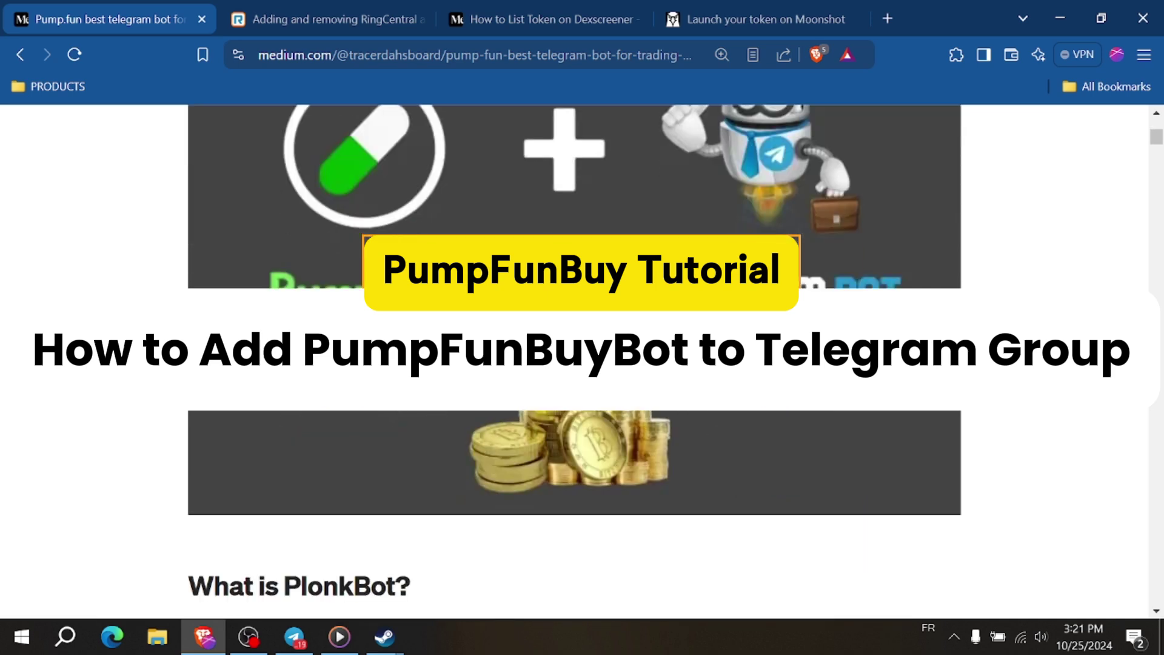
scroll(641, 302, "up", 1)
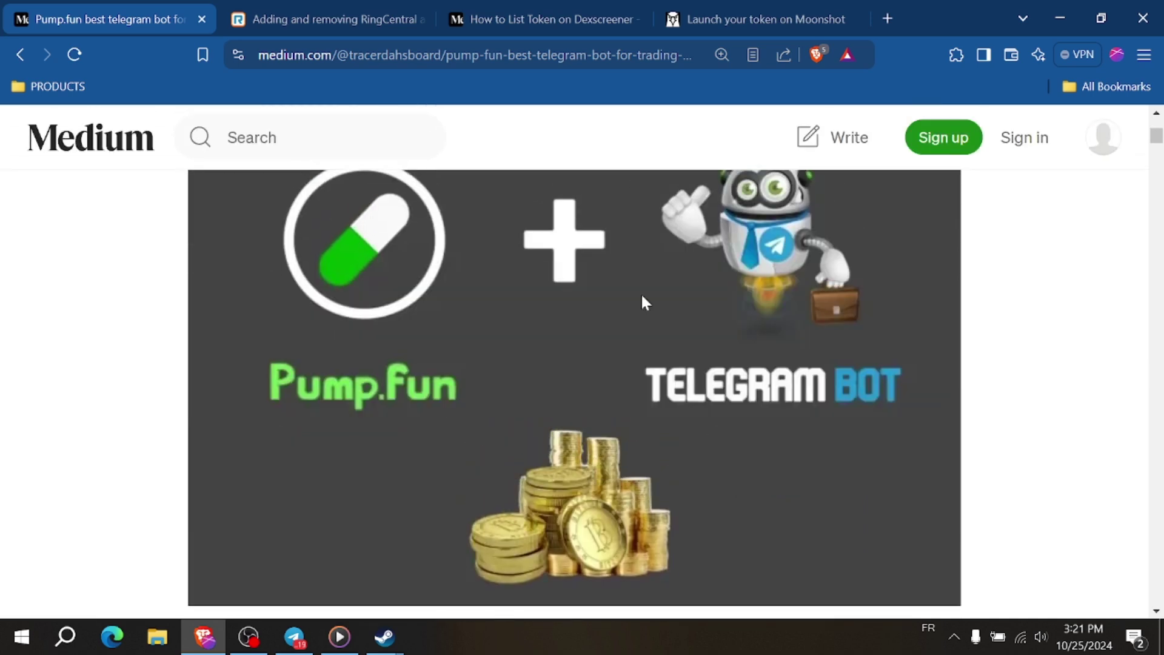
scroll(642, 295, "down", 2)
scroll(658, 291, "down", 3)
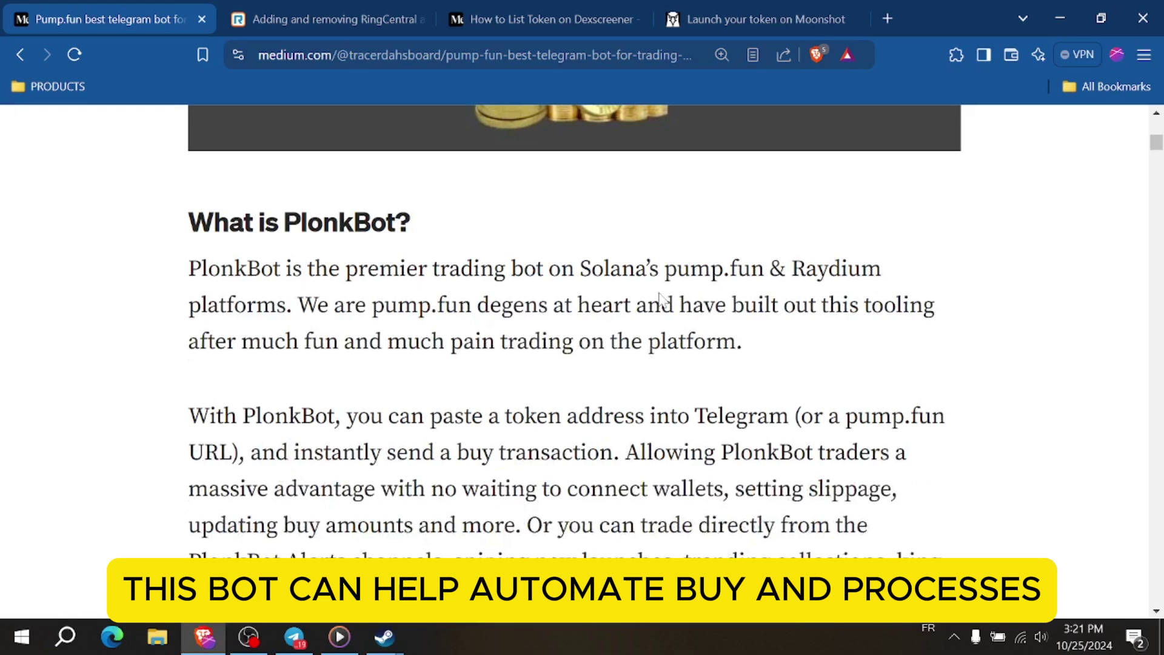
scroll(673, 304, "down", 5)
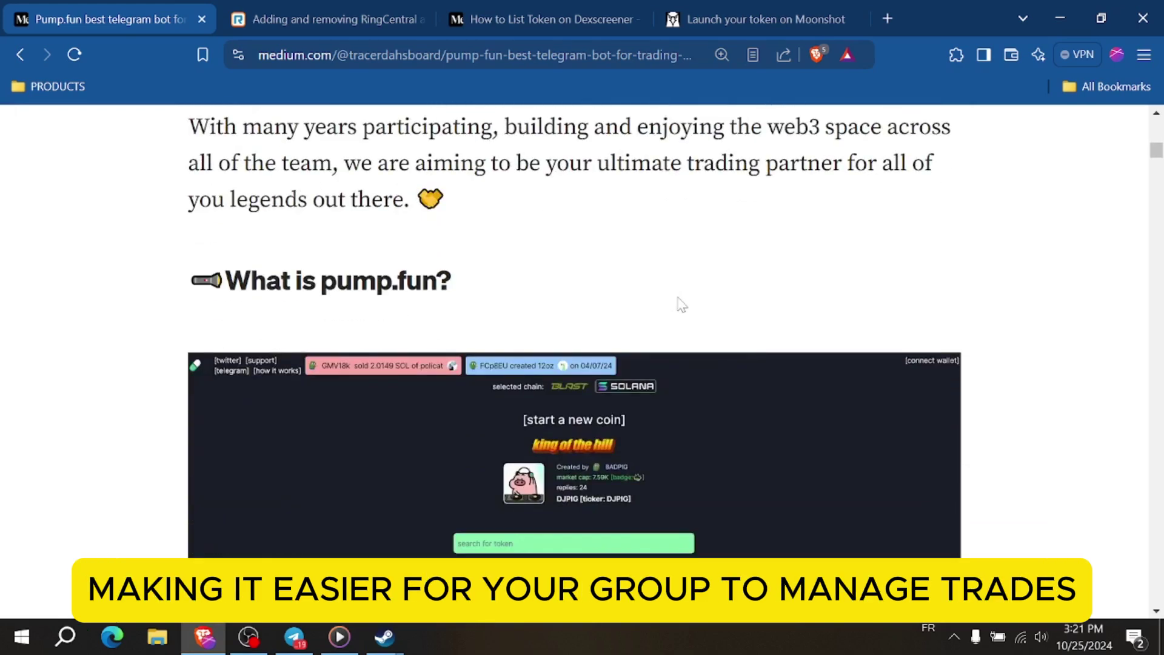
scroll(678, 305, "down", 1)
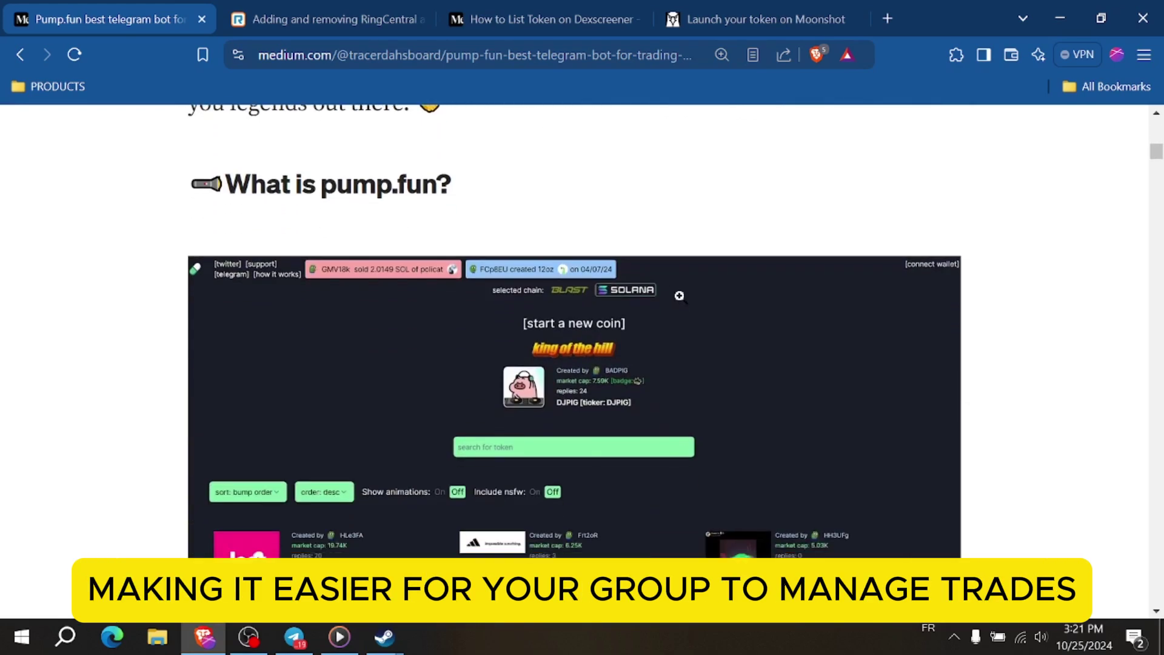
scroll(679, 295, "down", 2)
scroll(679, 297, "down", 2)
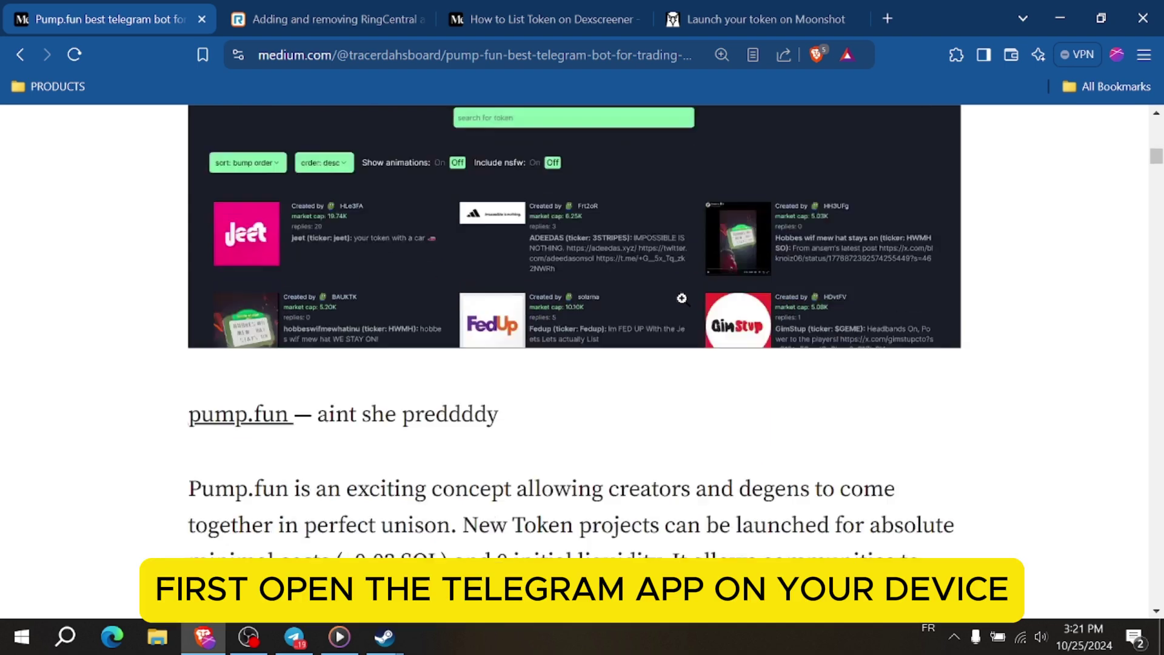
scroll(345, 504, "up", 3)
Bring Telegram to the front and search it for 'pump fun buy bot'.
left_click(295, 638)
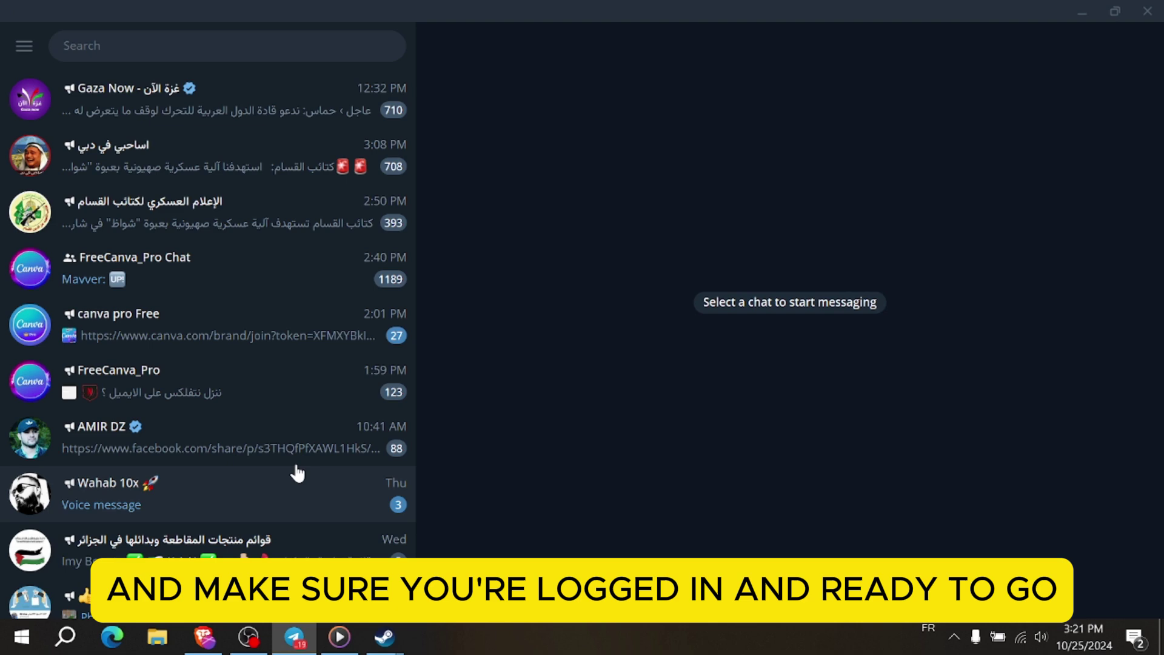
scroll(94, 258, "down", 2)
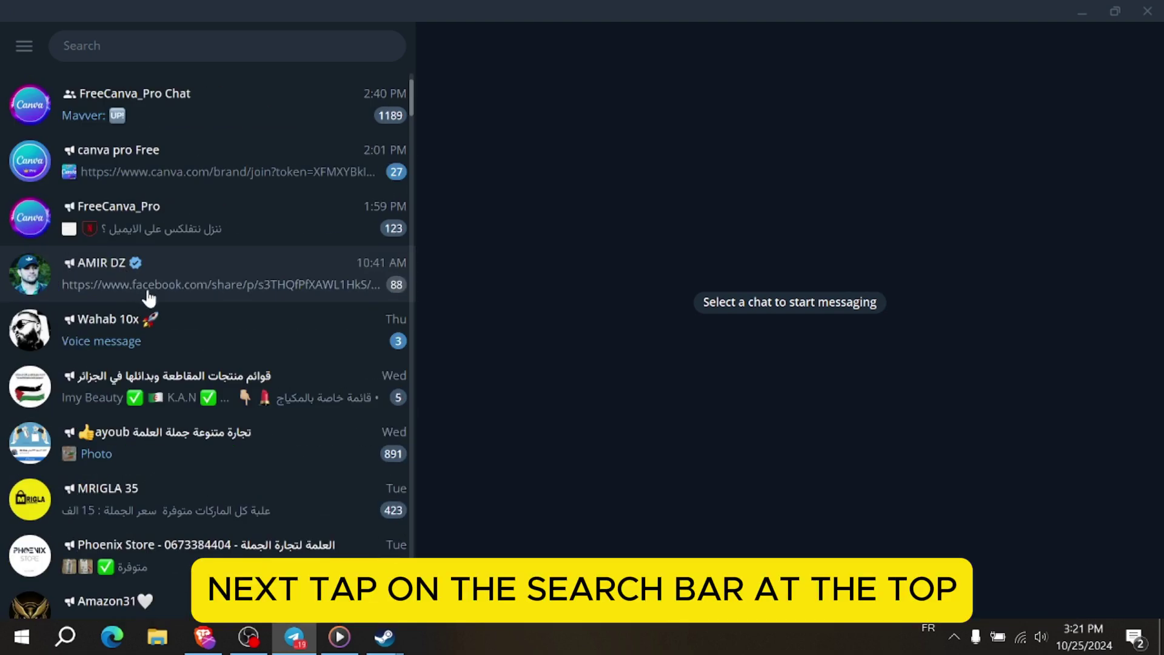
scroll(147, 297, "down", 3)
scroll(159, 322, "up", 1)
left_click(201, 45)
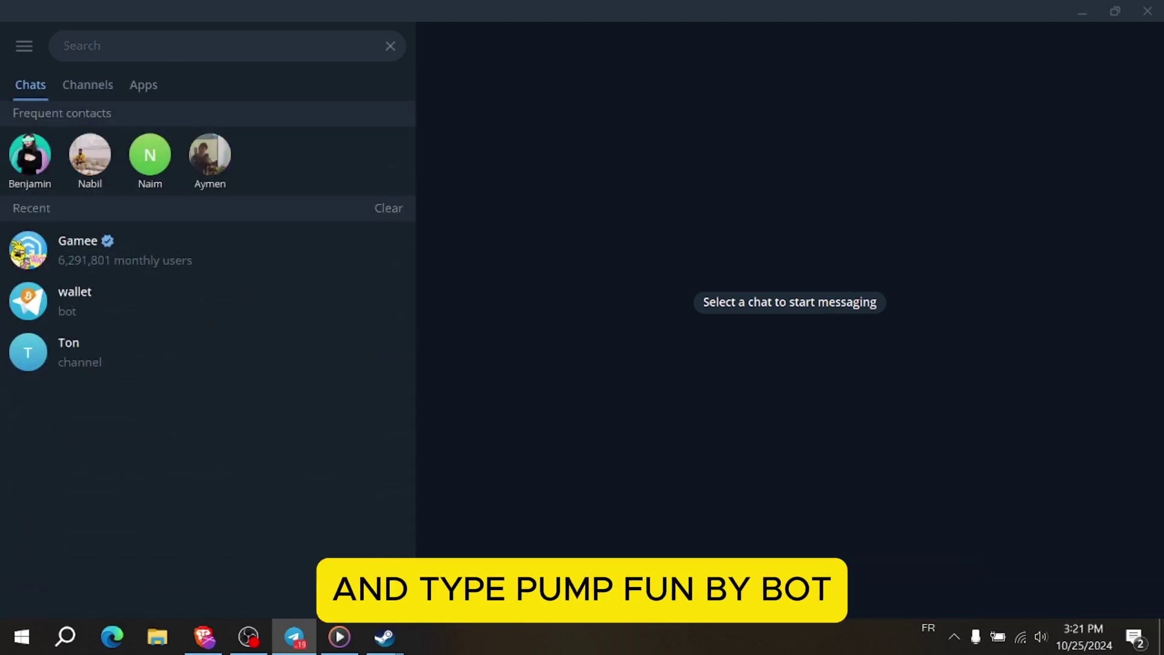
type("pump ")
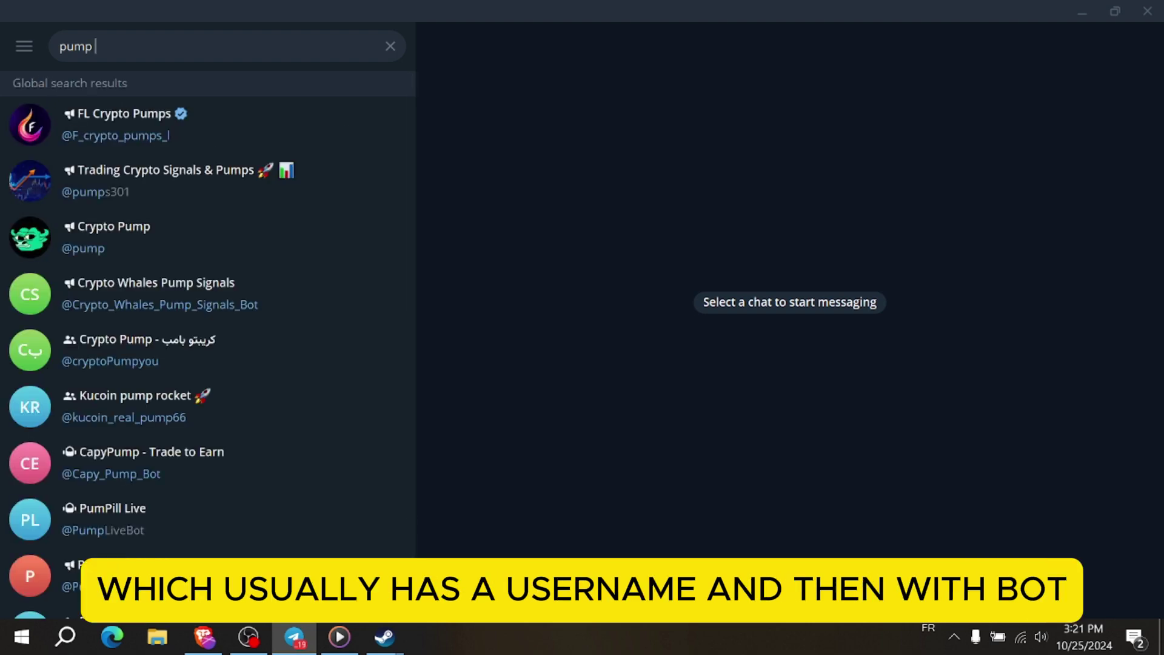
type("fun b")
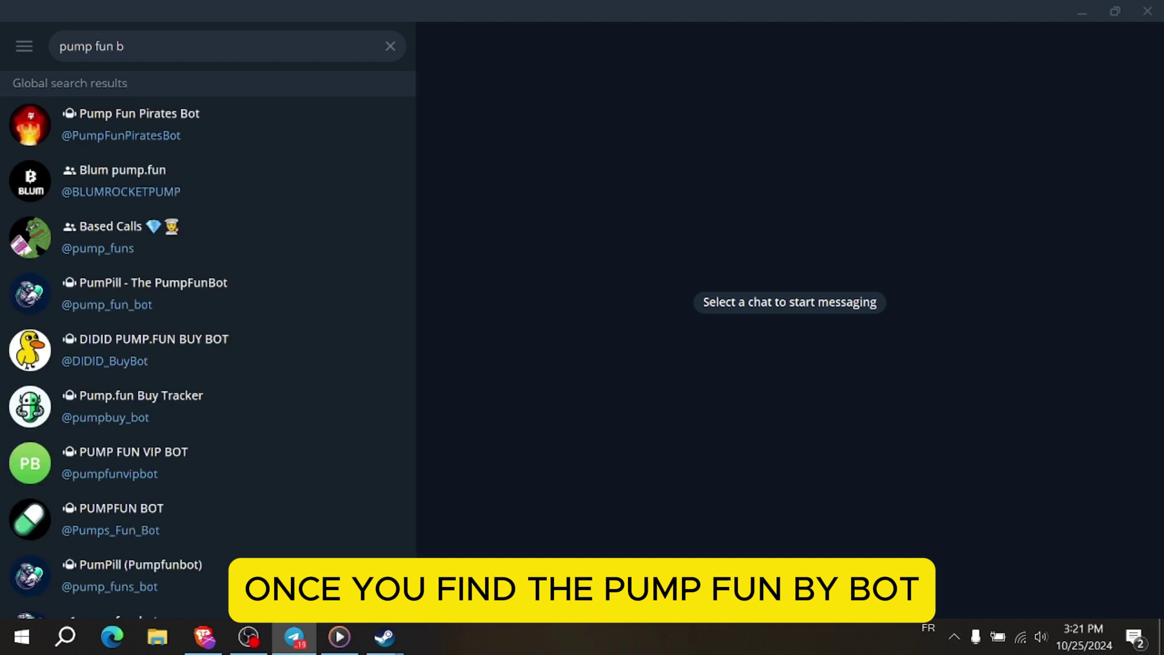
type("uy bo")
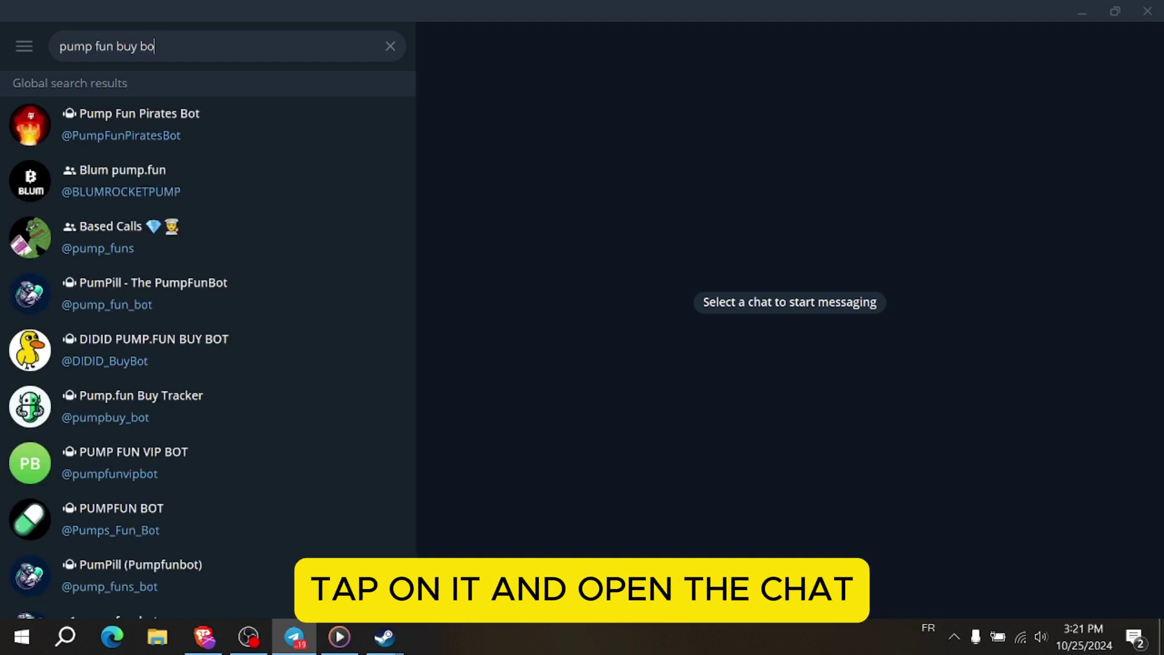
type("t")
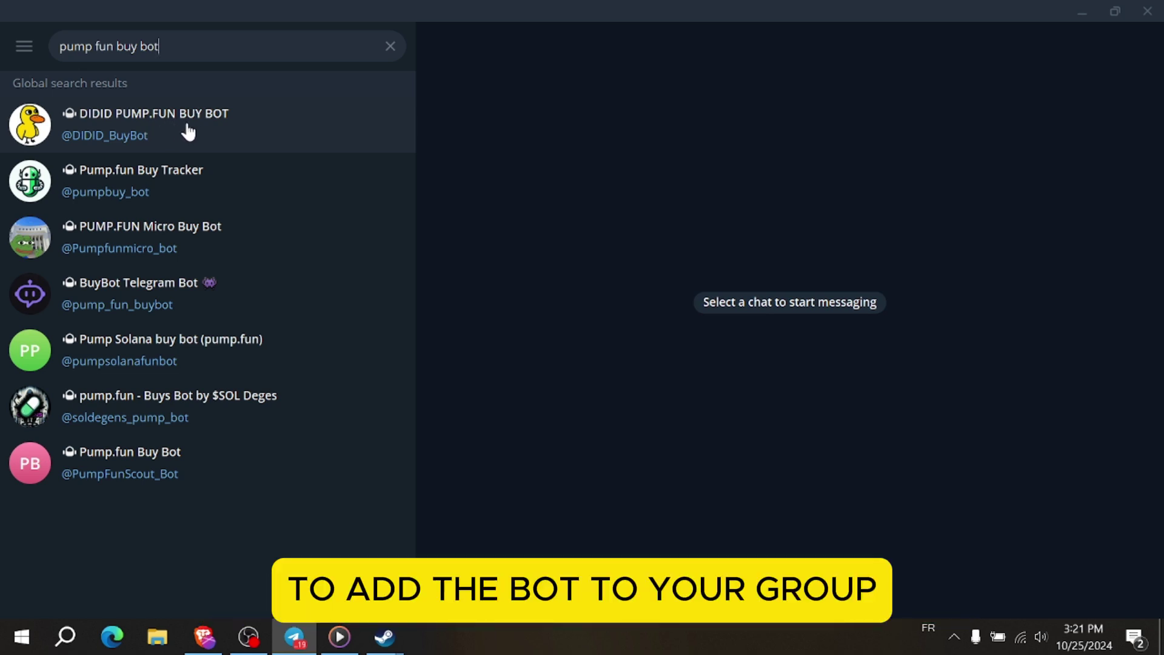
Try the soldegens and Pump.fun Buy Tracker bots, then start DIDID PUMP.FUN BUY BOT.
left_click(182, 409)
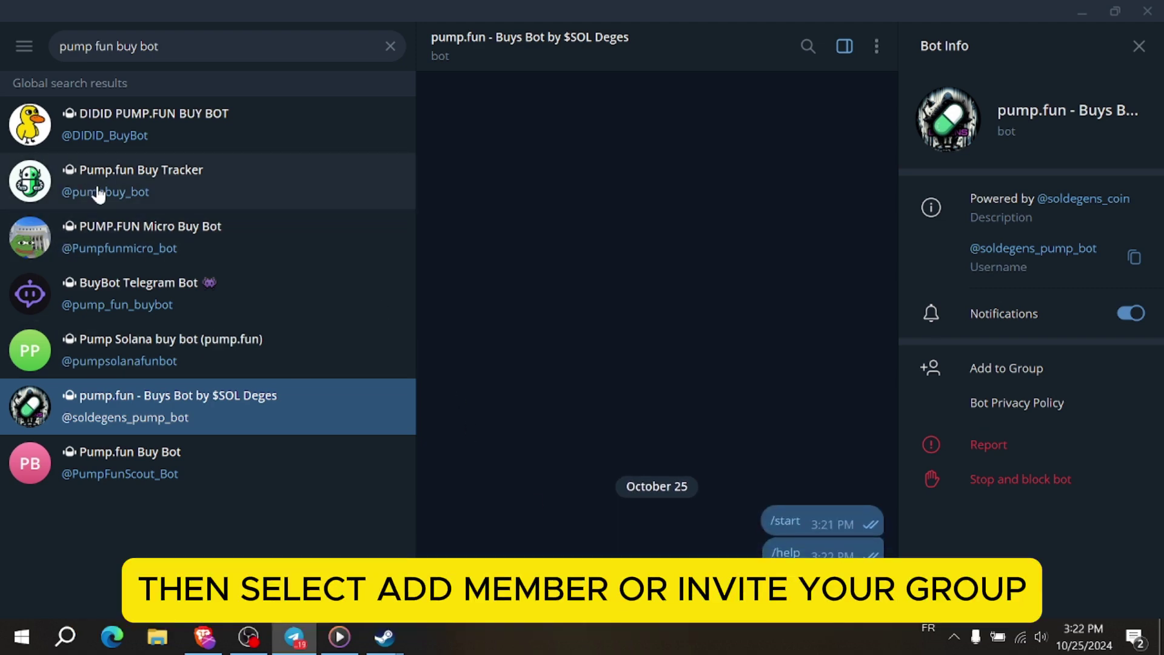
left_click(164, 193)
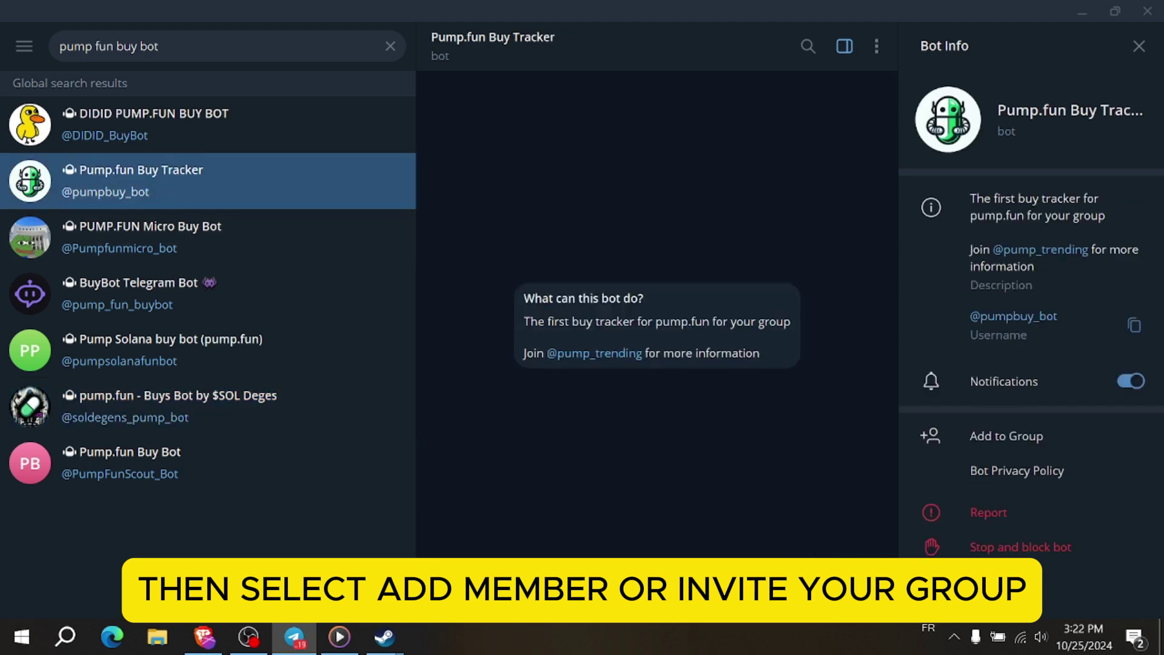
left_click(657, 596)
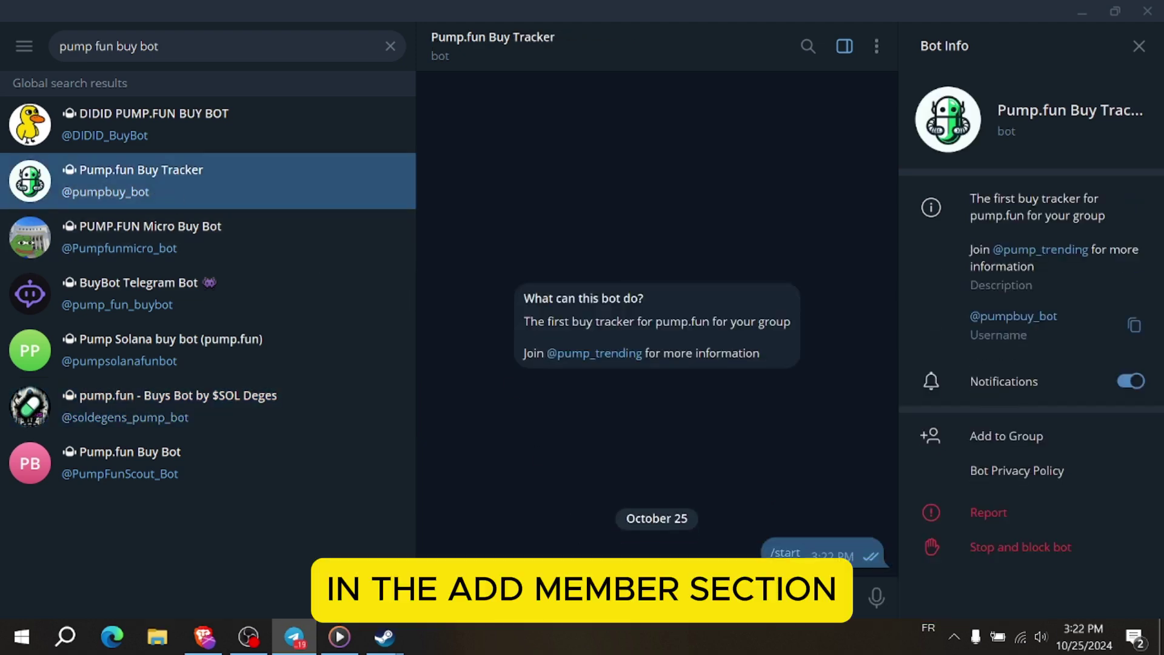
type("/")
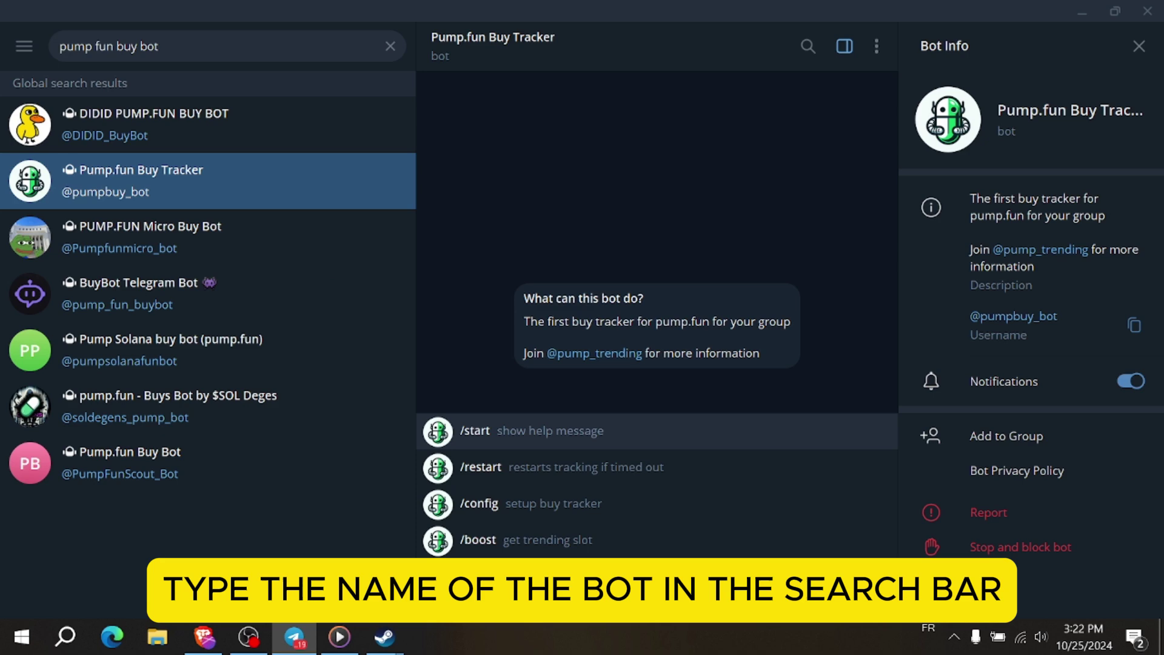
type("h")
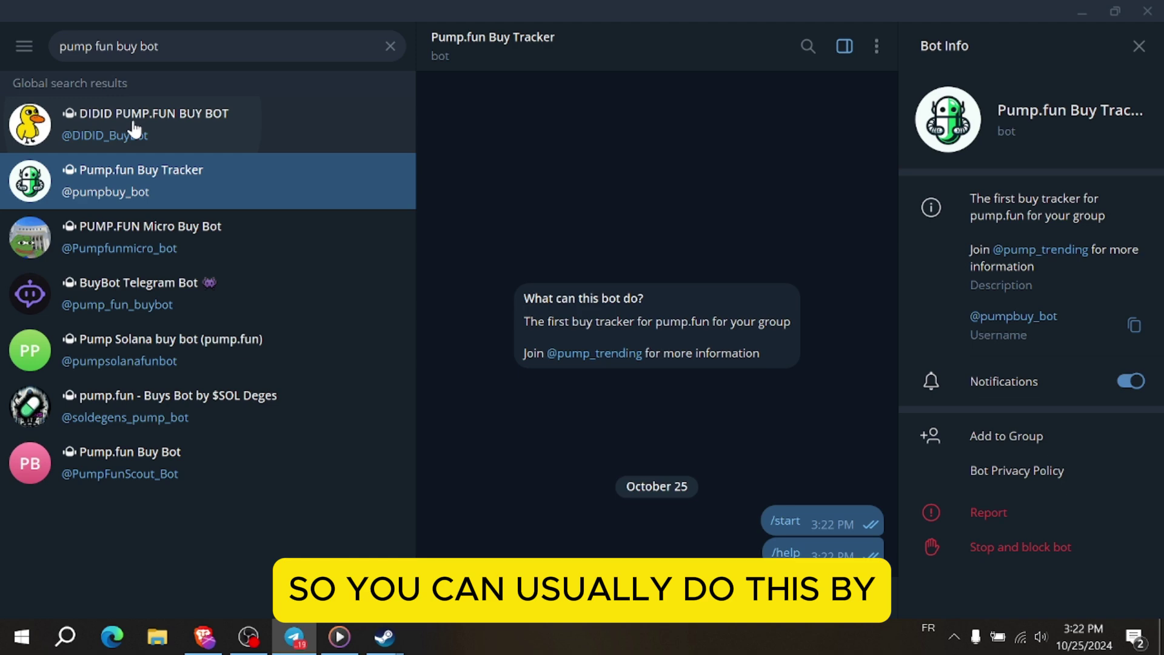
left_click(133, 129)
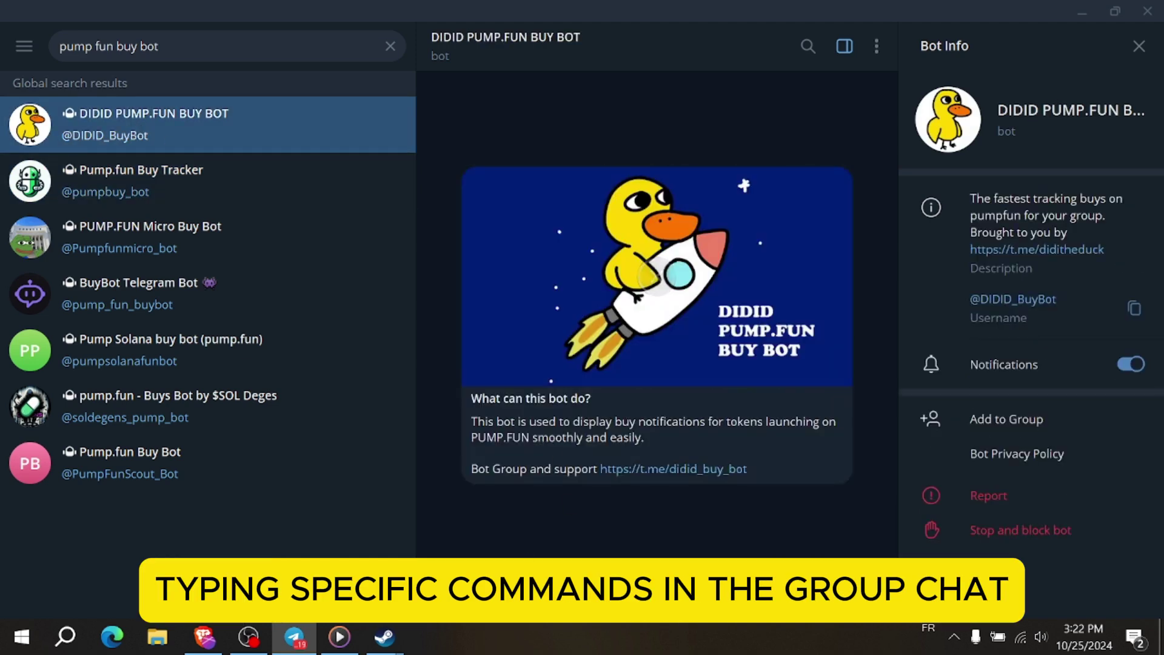
left_click(683, 622)
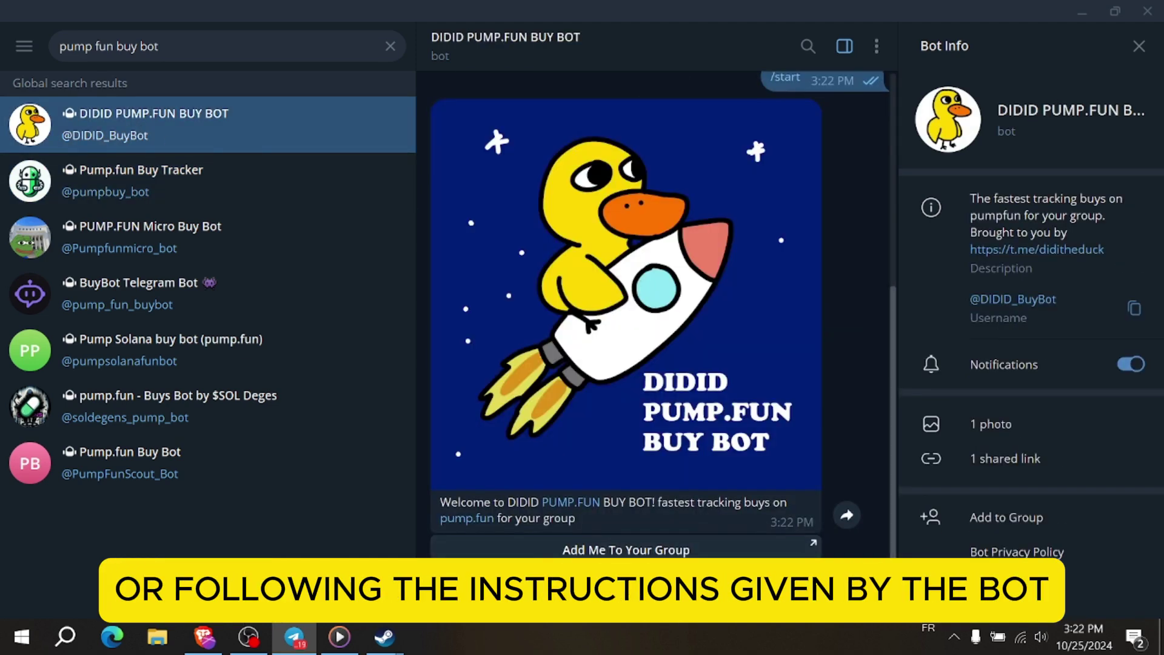
Search the Select a Group picker for 'my group', find nothing, and dismiss it.
left_click(629, 548)
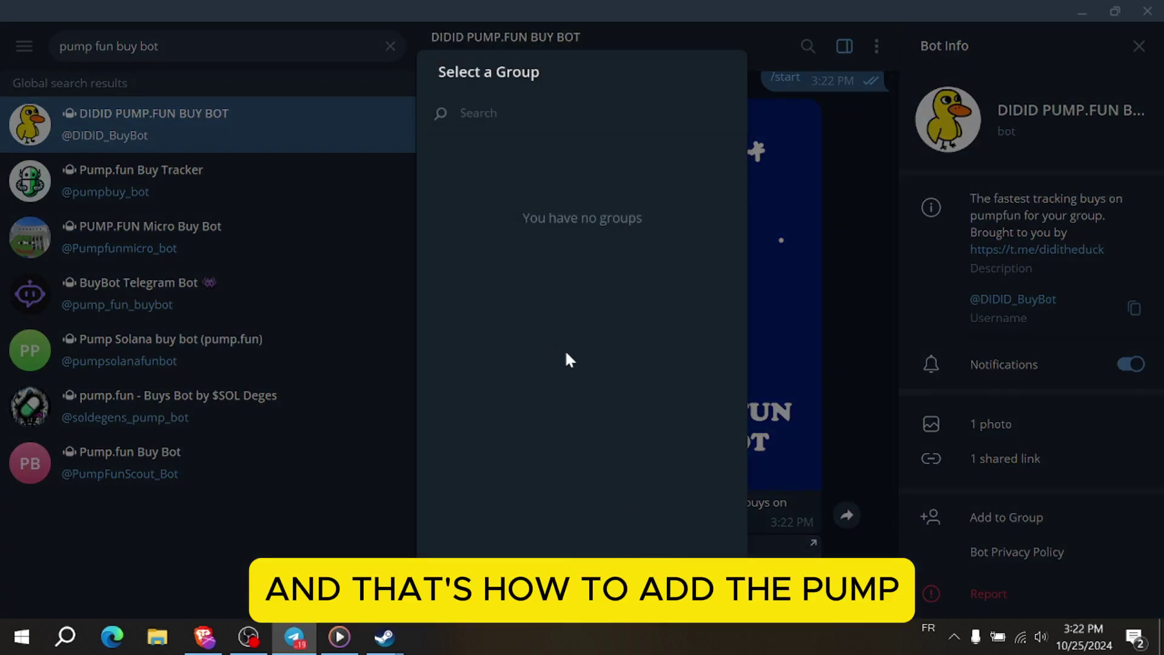
type("my")
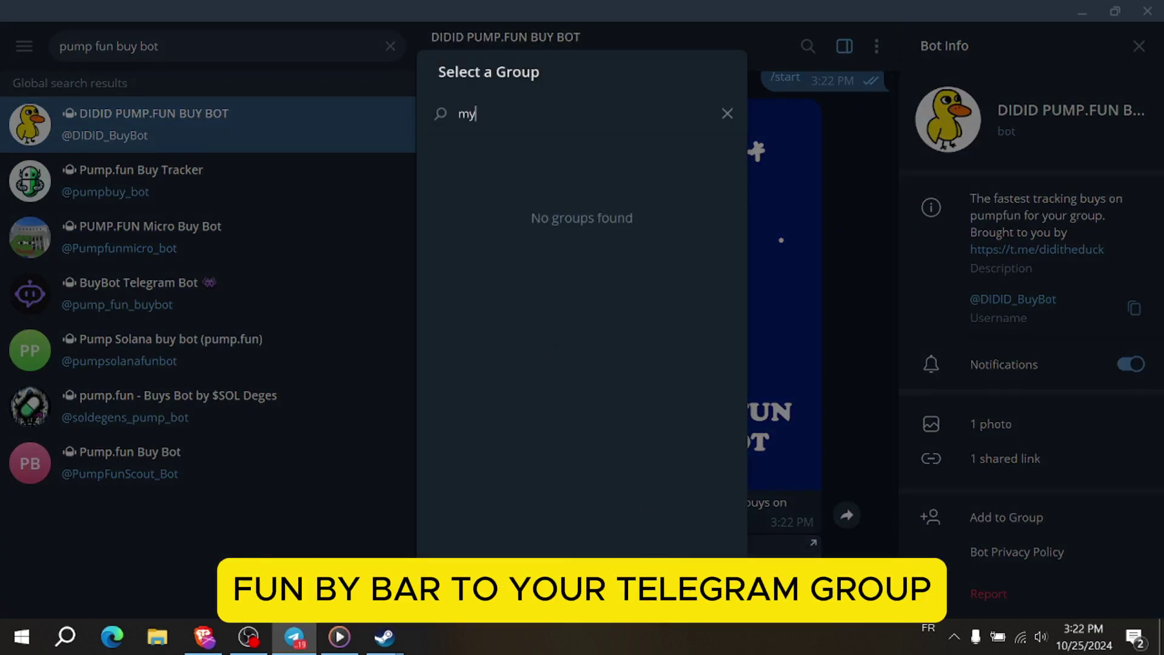
type(" goup")
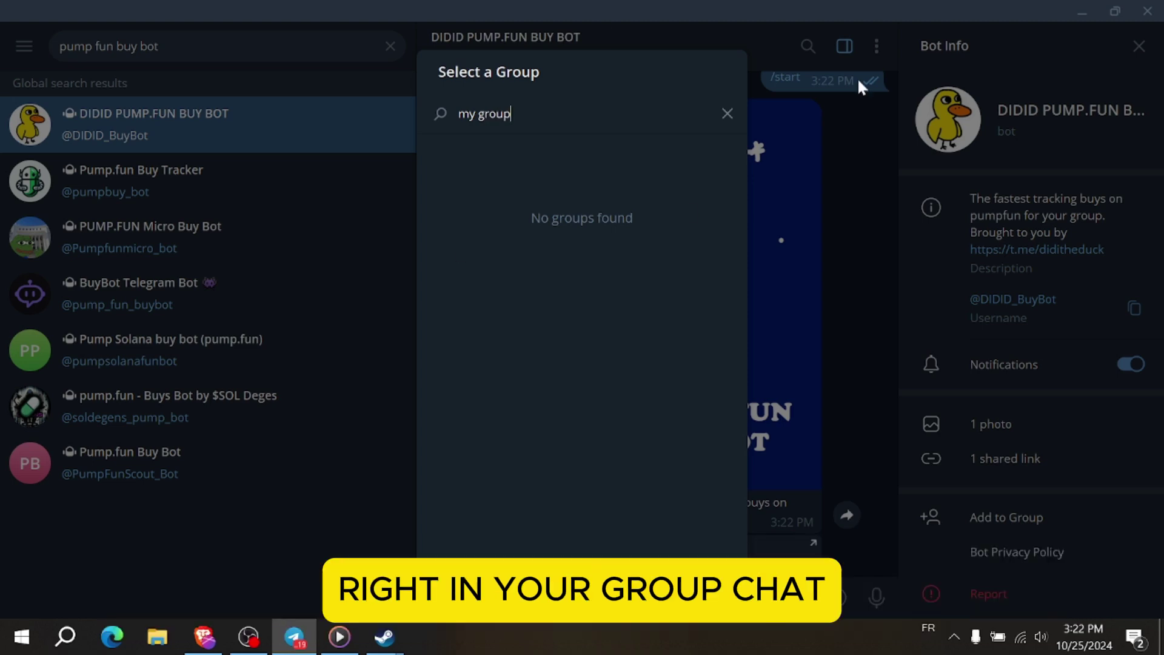
key("Escape")
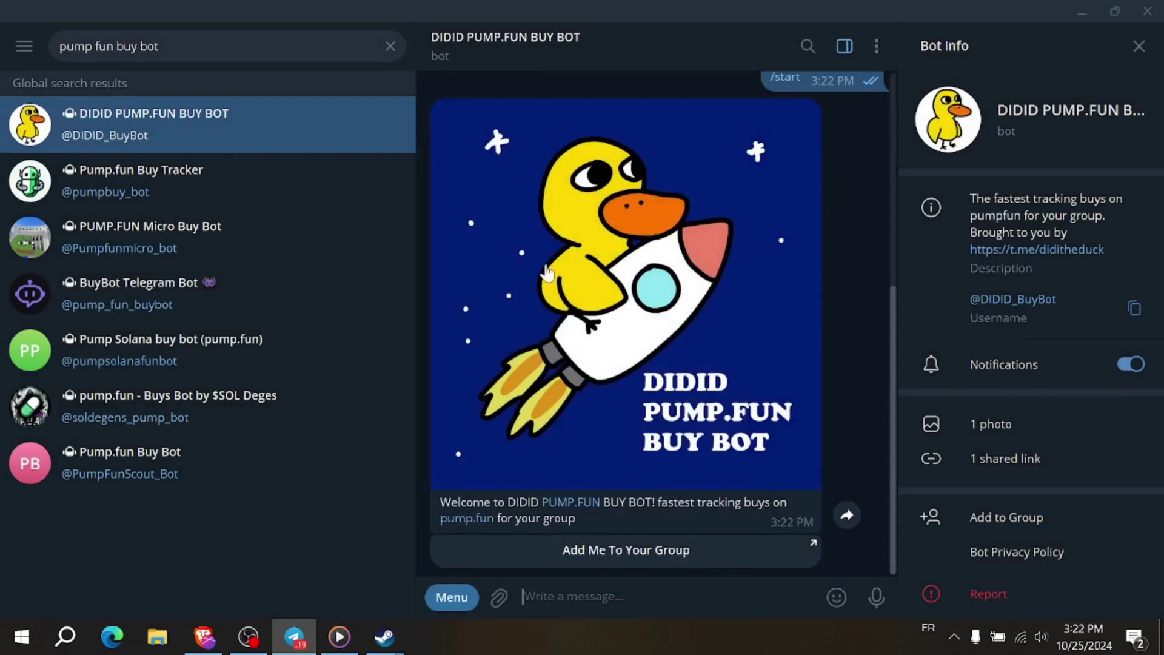